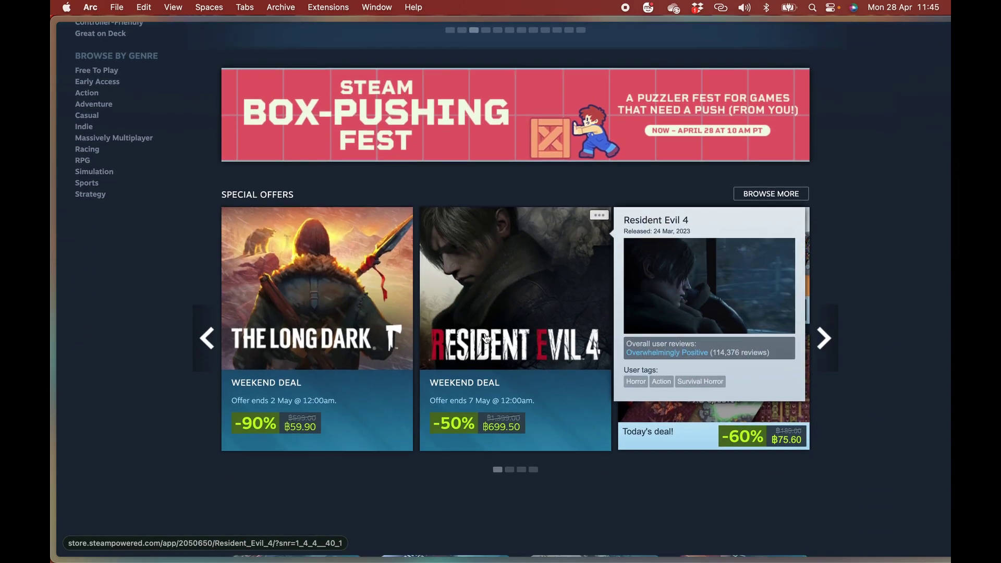
{"action": "scroll", "coordinate": [486, 338], "scroll_direction": "down", "scroll_amount": 4}
{"action": "scroll", "coordinate": [486, 337], "scroll_direction": "down", "scroll_amount": 3}
{"action": "scroll", "coordinate": [486, 339], "scroll_direction": "down", "scroll_amount": 2}
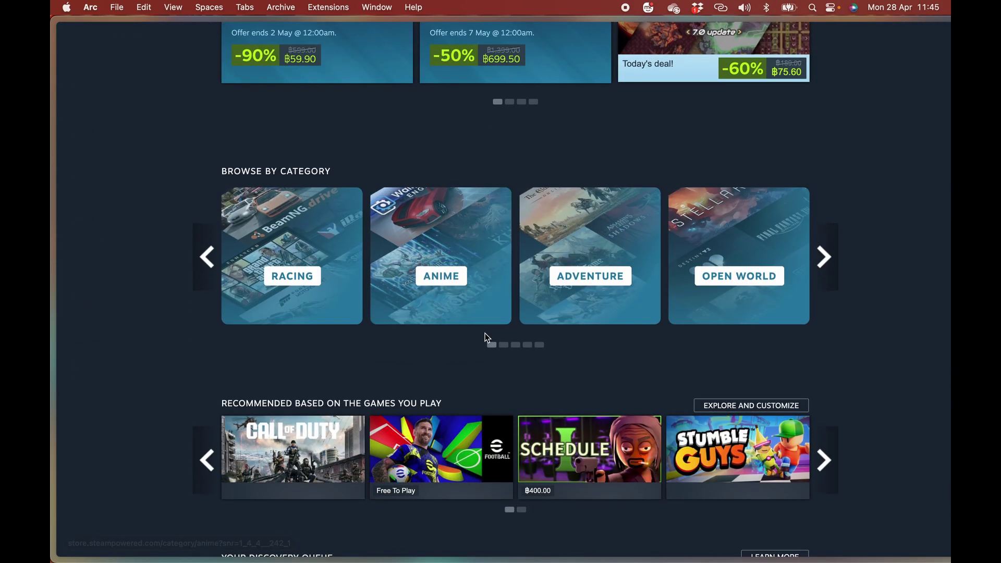
- Check Gmail's spam folder, which lists 17 messages, for the missing Steam verification email
{"action": "left_click", "coordinate": [104, 413]}
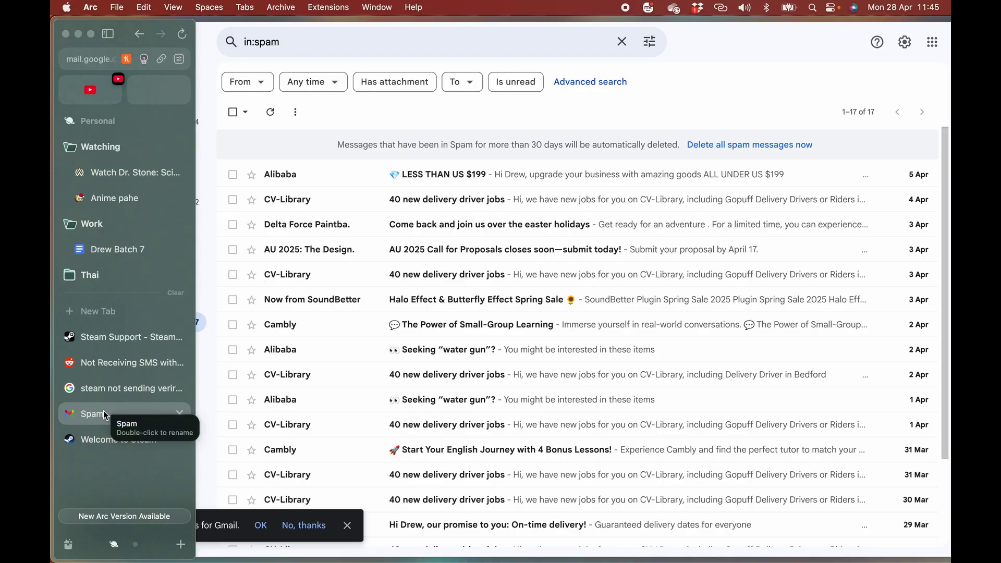
{"action": "scroll", "coordinate": [345, 381], "scroll_direction": "down", "scroll_amount": 3}
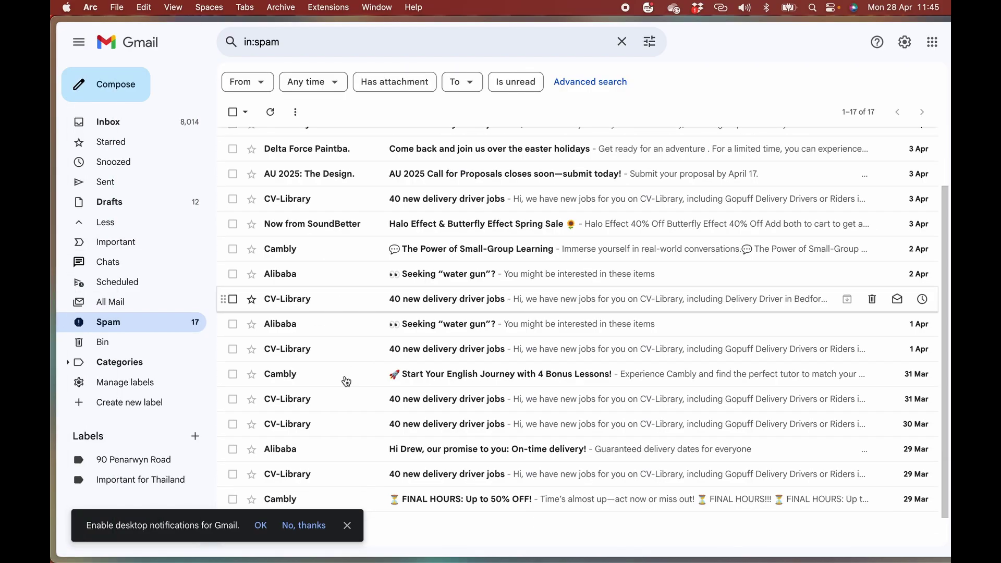
{"action": "scroll", "coordinate": [356, 438], "scroll_direction": "up", "scroll_amount": 3}
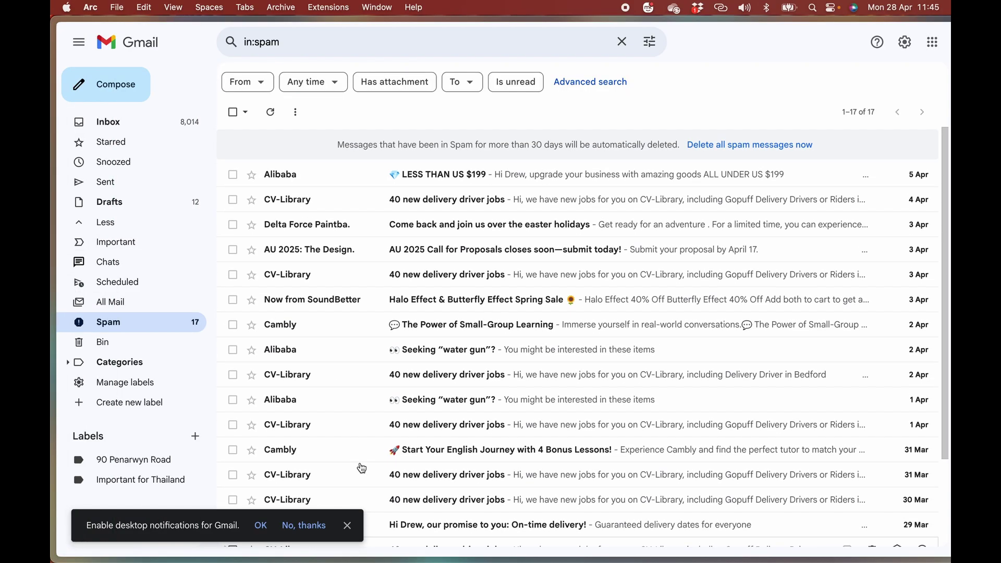
{"action": "left_click", "coordinate": [104, 367]}
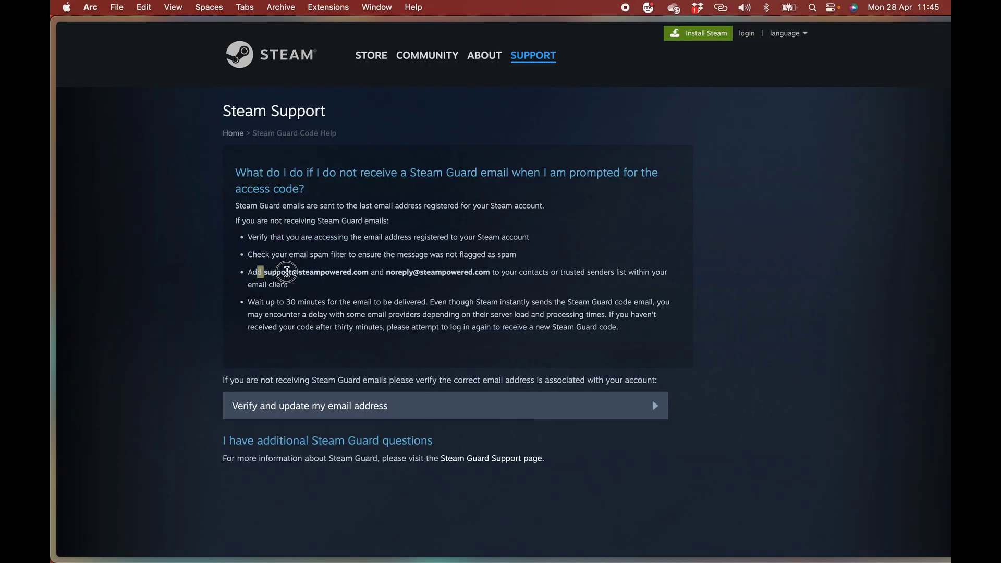
{"action": "left_click_drag", "start_coordinate": [260, 272], "coordinate": [489, 272]}
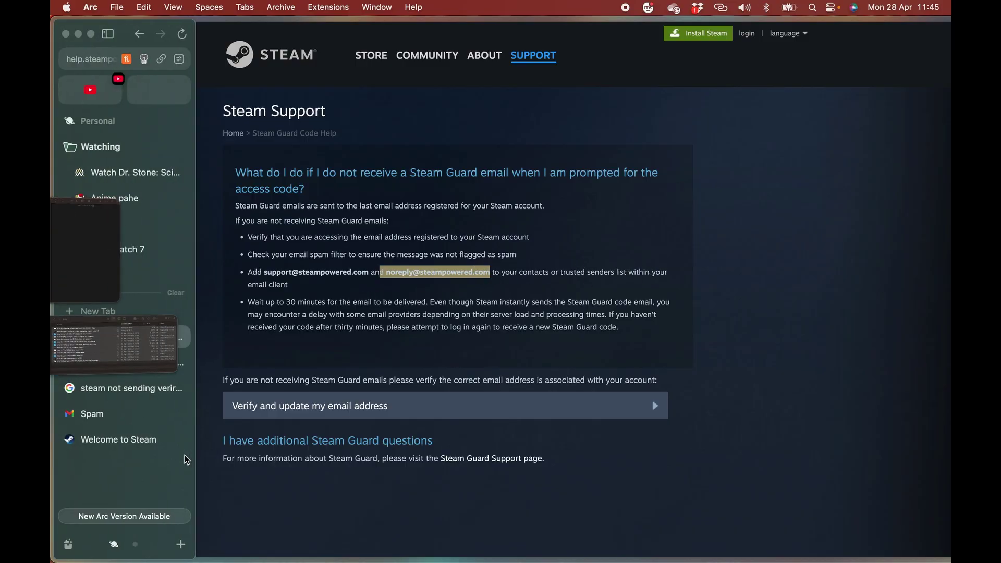
- Highlight the AI overview's Blocked Senders, VPN and System Error headings
{"action": "left_click", "coordinate": [105, 389]}
{"action": "left_click", "coordinate": [308, 300]}
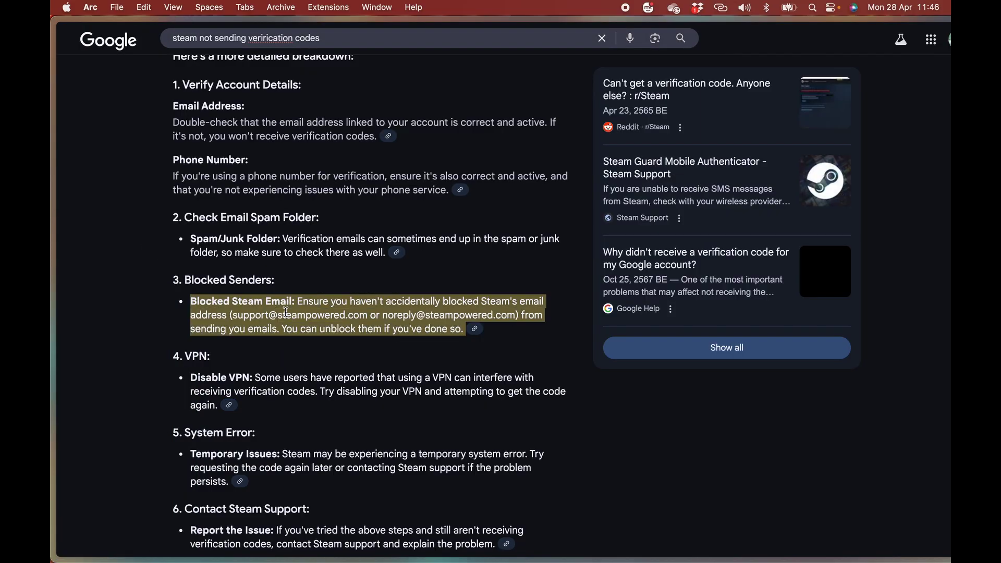
{"action": "scroll", "coordinate": [307, 300], "scroll_direction": "up", "scroll_amount": 8}
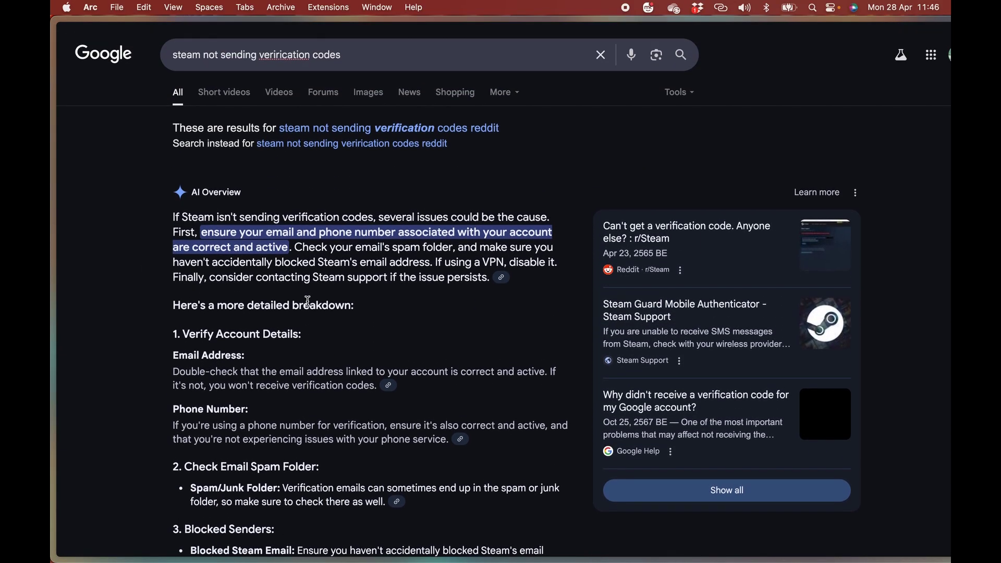
{"action": "scroll", "coordinate": [308, 301], "scroll_direction": "down", "scroll_amount": 3}
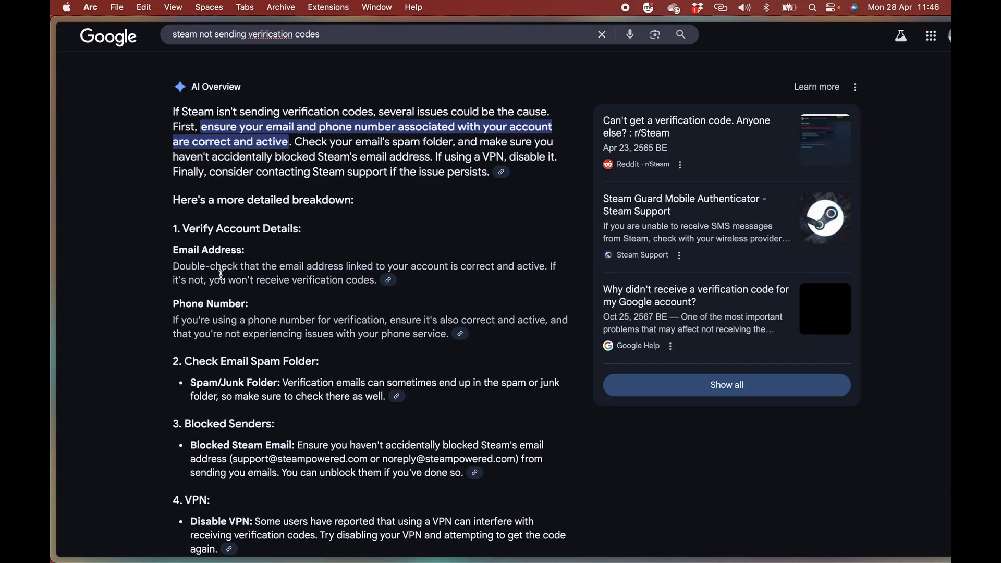
{"action": "left_click_drag", "start_coordinate": [197, 228], "coordinate": [298, 229]}
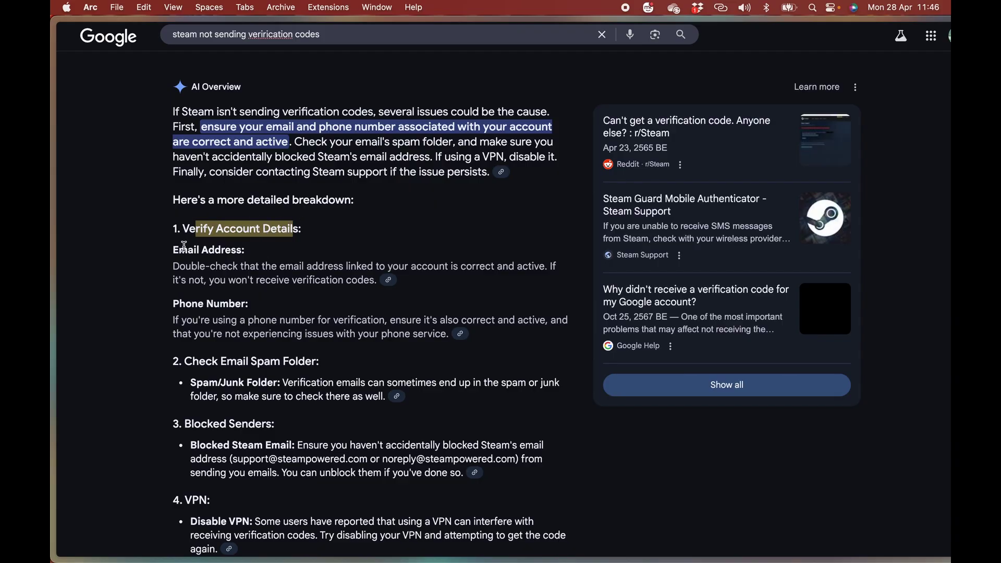
{"action": "scroll", "coordinate": [201, 325], "scroll_direction": "down", "scroll_amount": 4}
{"action": "scroll", "coordinate": [200, 327], "scroll_direction": "down", "scroll_amount": 2}
{"action": "double_click", "coordinate": [227, 233]}
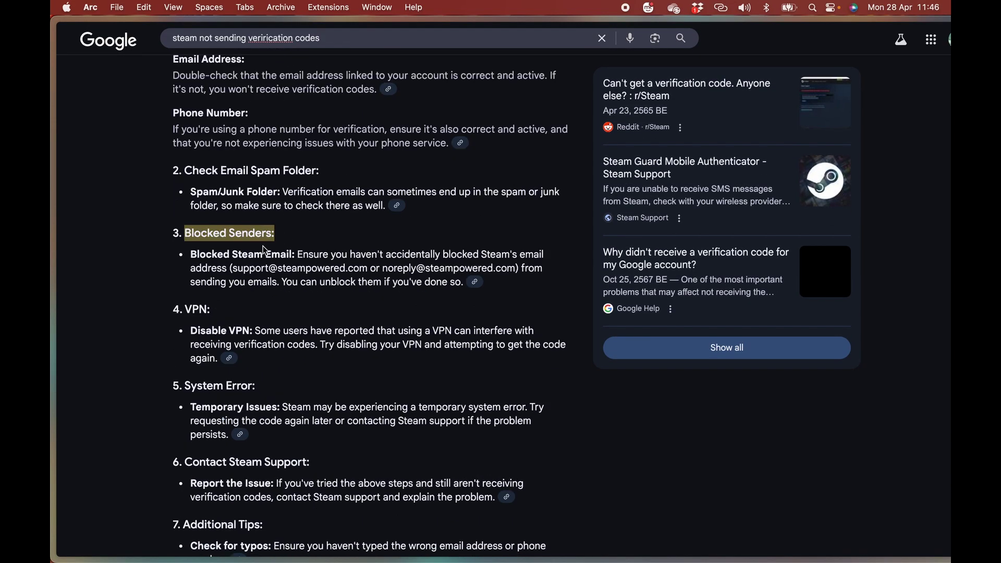
{"action": "double_click", "coordinate": [195, 309]}
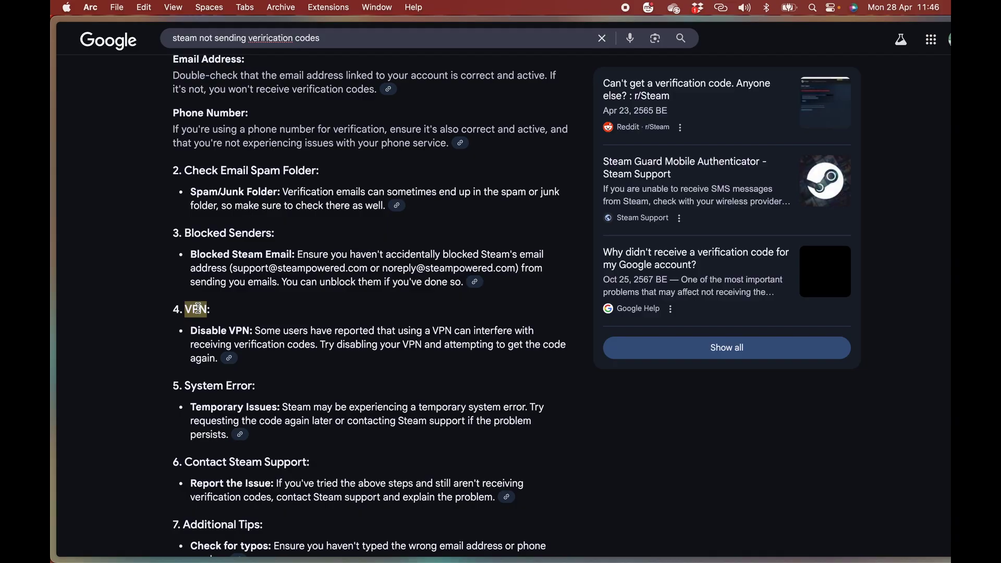
{"action": "scroll", "coordinate": [198, 309], "scroll_direction": "down", "scroll_amount": 3}
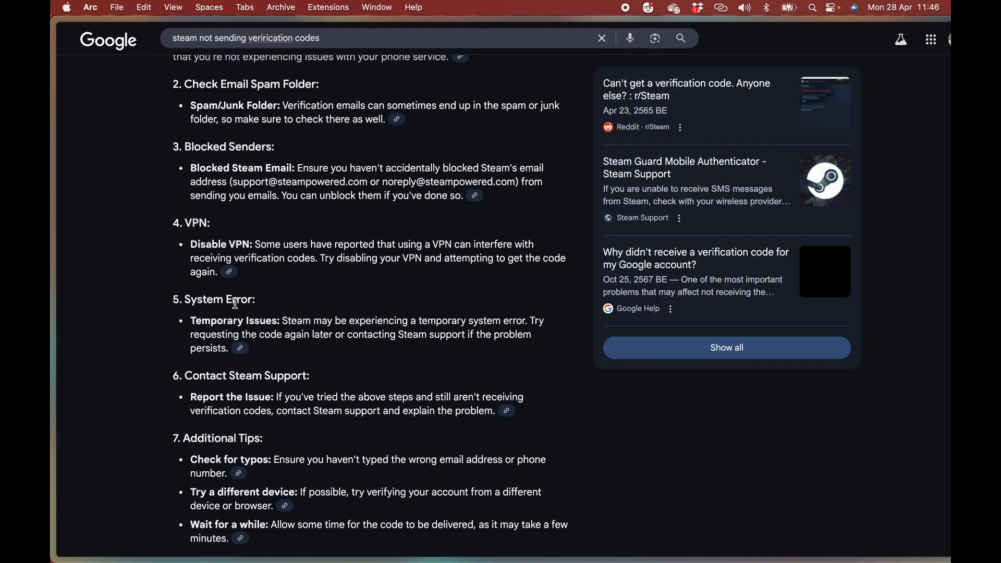
{"action": "triple_click", "coordinate": [235, 302]}
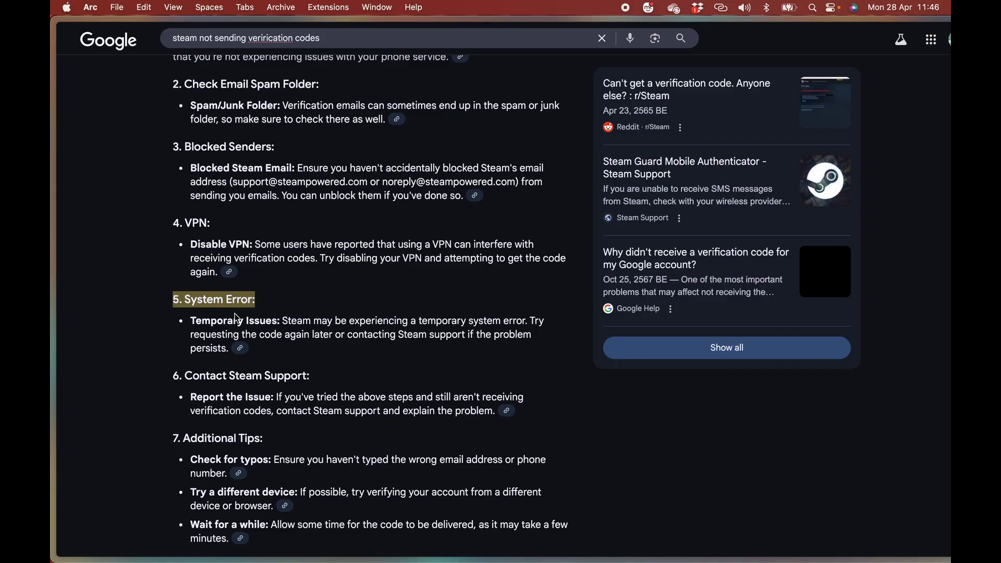
{"action": "scroll", "coordinate": [235, 313], "scroll_direction": "down", "scroll_amount": 2}
- Highlight the 'Try a different device' tip and its words, then clear the highlights
{"action": "left_click", "coordinate": [258, 384]}
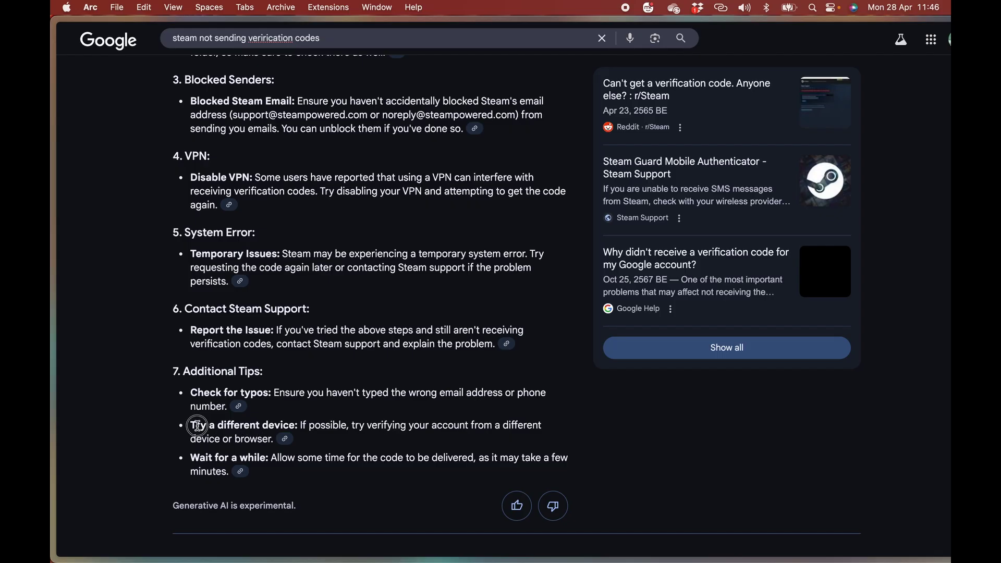
{"action": "left_click_drag", "start_coordinate": [195, 426], "coordinate": [291, 428]}
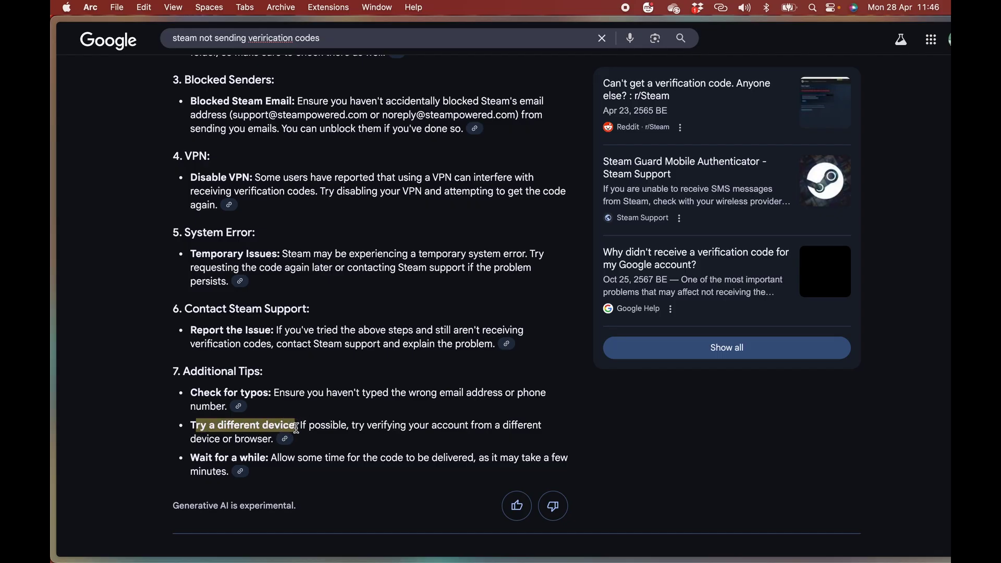
{"action": "double_click", "coordinate": [280, 426]}
{"action": "double_click", "coordinate": [244, 426]}
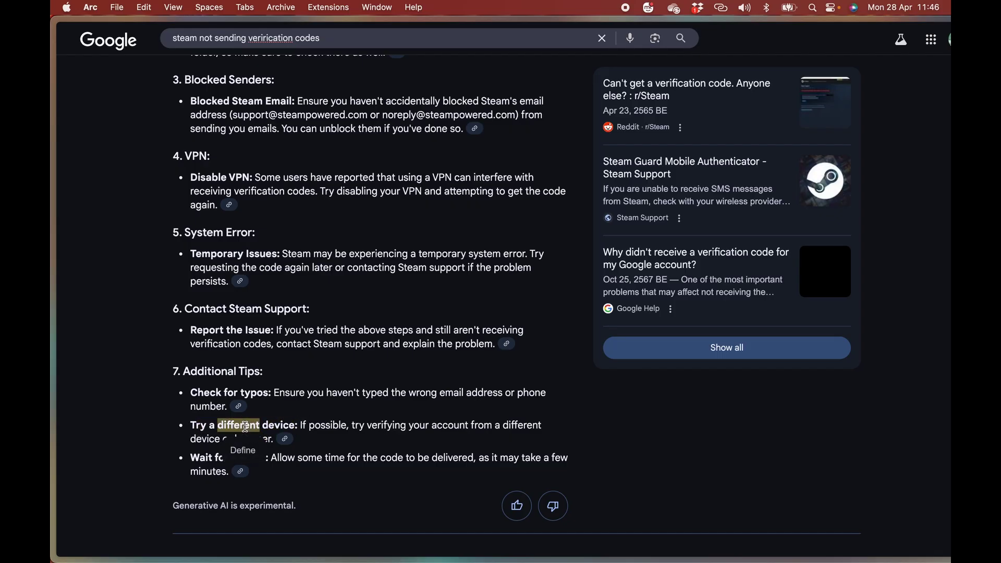
{"action": "left_click", "coordinate": [244, 426]}
{"action": "double_click", "coordinate": [271, 427]}
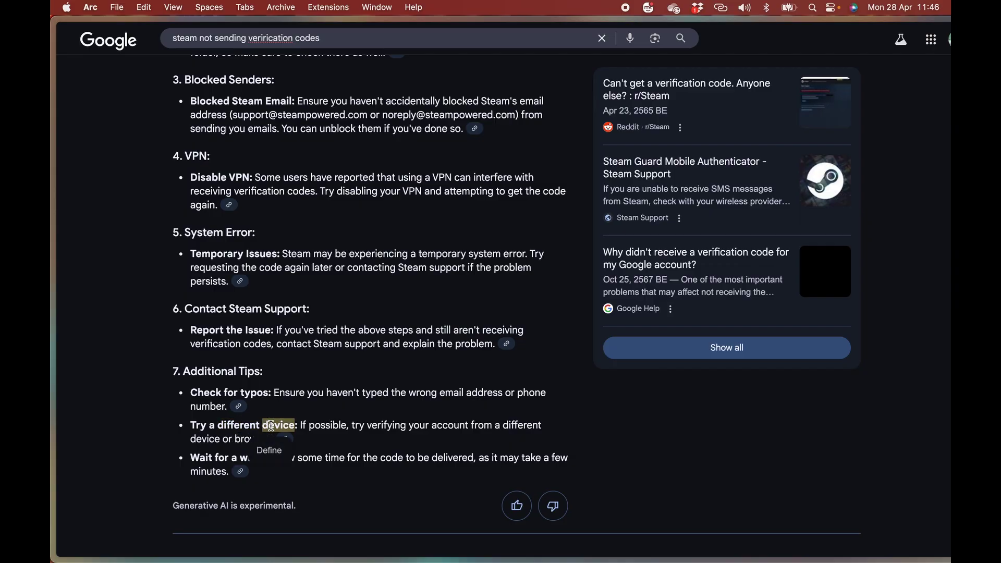
{"action": "left_click", "coordinate": [271, 426]}
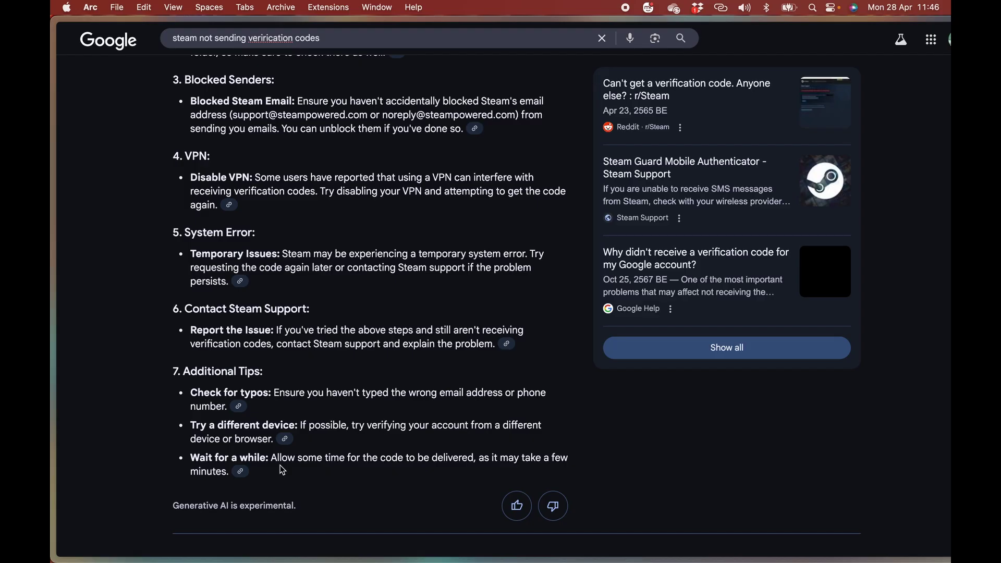
{"action": "scroll", "coordinate": [282, 470], "scroll_direction": "up", "scroll_amount": 10}
{"action": "scroll", "coordinate": [282, 438], "scroll_direction": "up", "scroll_amount": 5}
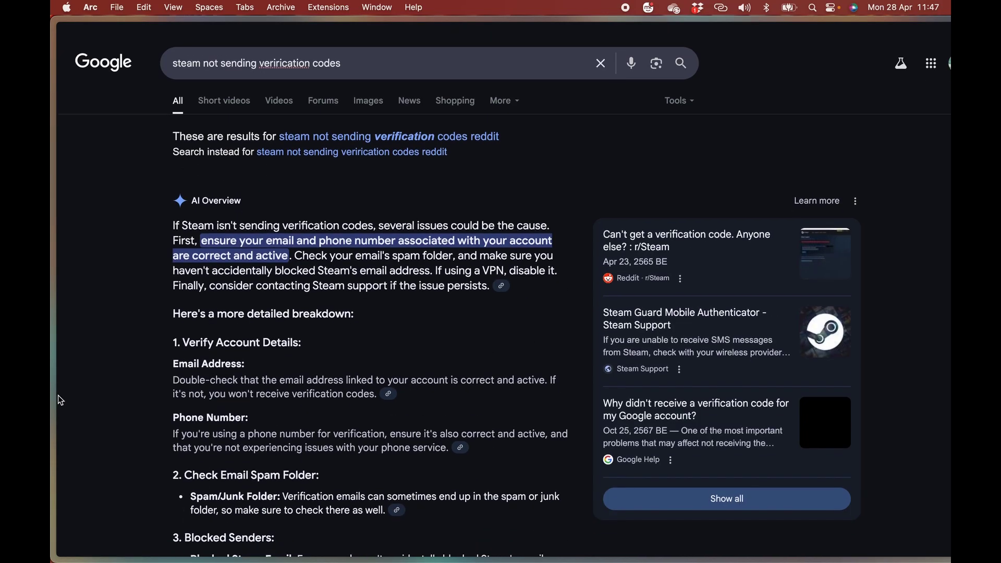
- Highlight the Reddit replies about slow SMS codes and international call blocking
{"action": "key", "text": "super+s"}
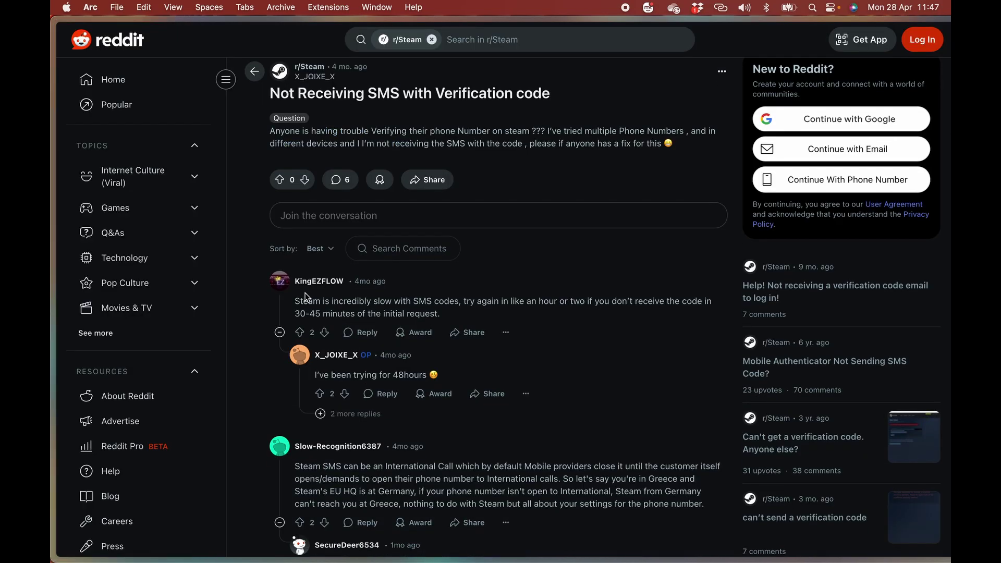
{"action": "left_click_drag", "start_coordinate": [296, 301], "coordinate": [504, 315]}
{"action": "scroll", "coordinate": [515, 382], "scroll_direction": "down", "scroll_amount": 3}
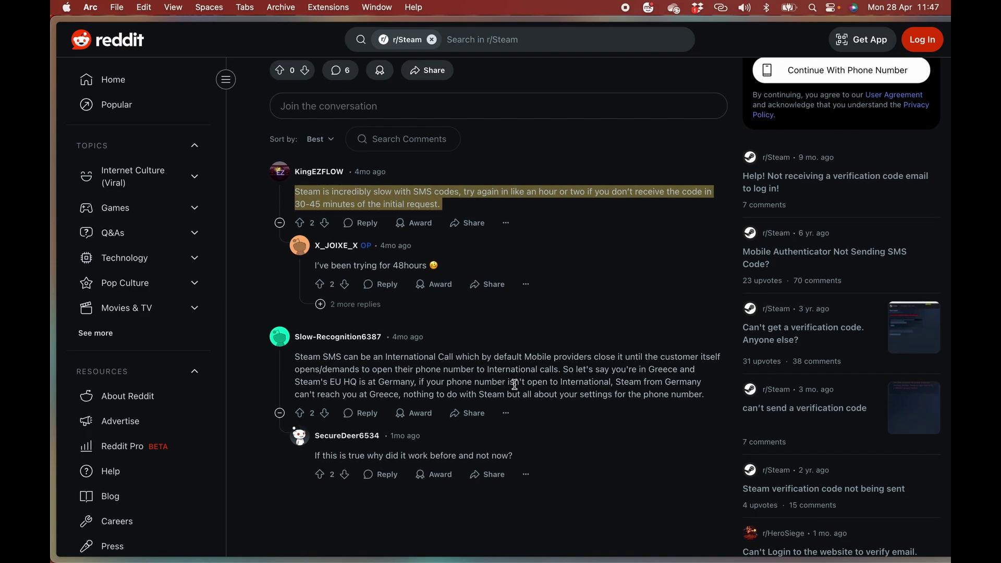
{"action": "scroll", "coordinate": [515, 383], "scroll_direction": "down", "scroll_amount": 1}
{"action": "left_click", "coordinate": [462, 328]}
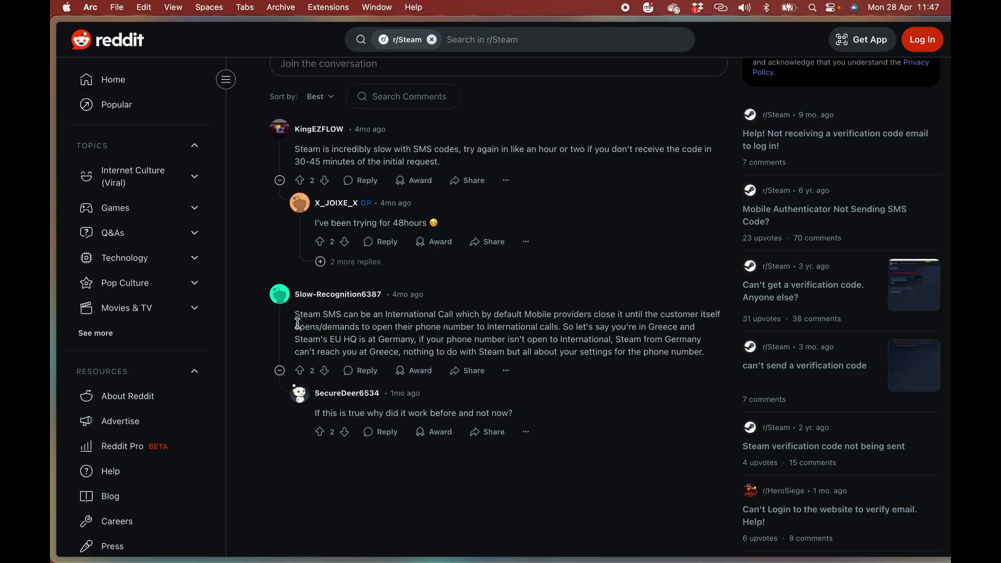
{"action": "left_click_drag", "start_coordinate": [296, 326], "coordinate": [364, 326]}
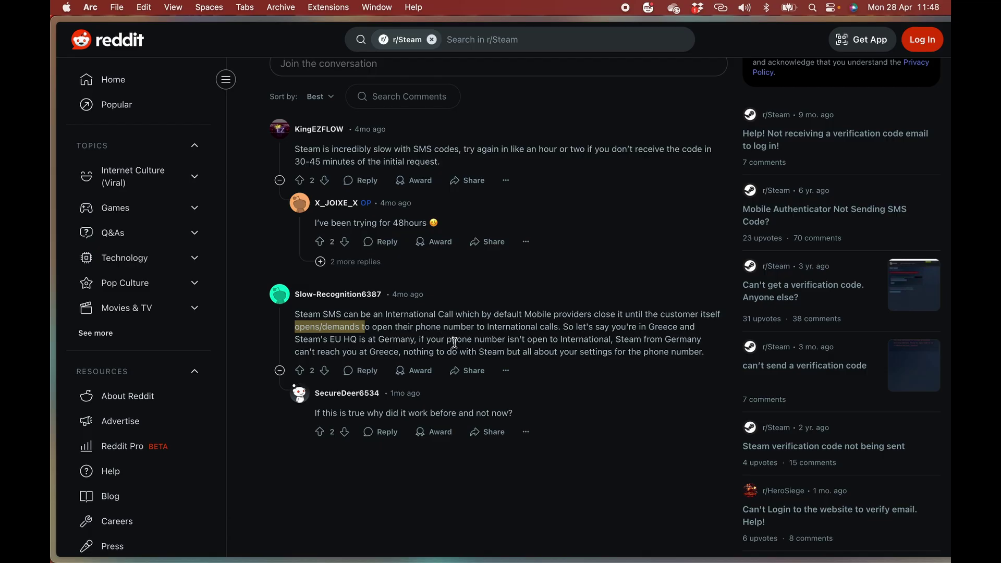
{"action": "key", "text": "ctrl+Tab"}
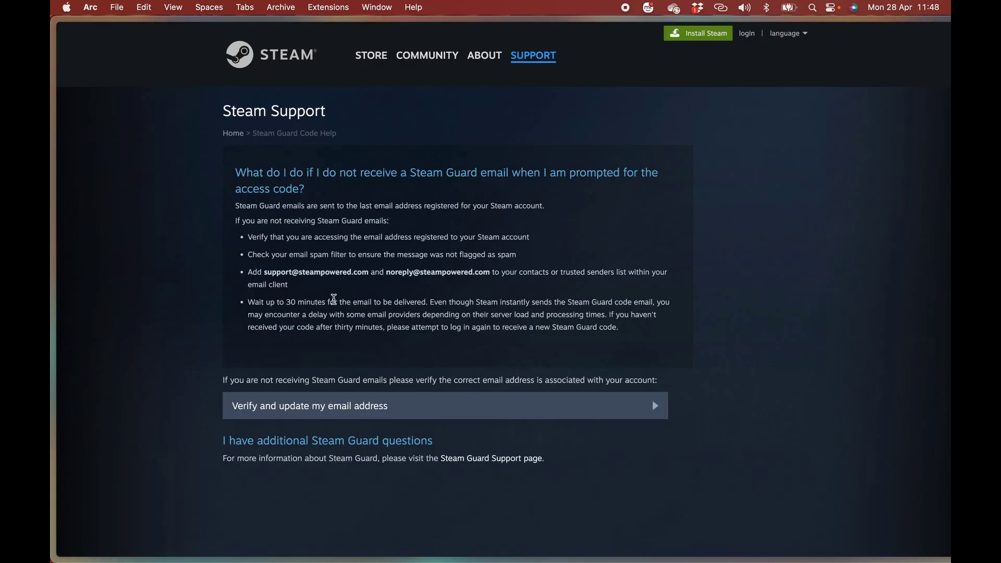
- Highlight the Steam Support bullet about waiting up to 30 minutes, then deselect it
{"action": "triple_click", "coordinate": [336, 312]}
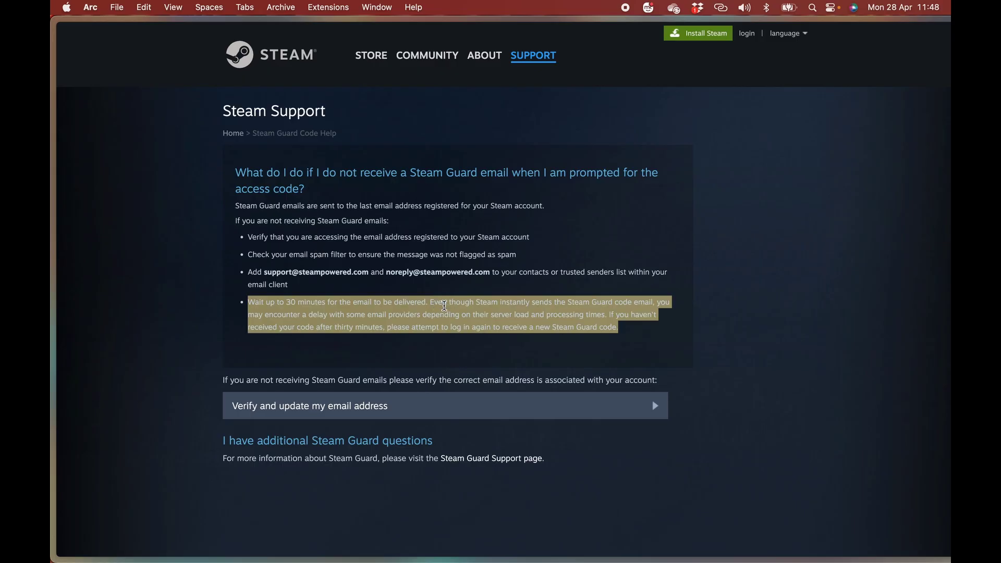
{"action": "left_click", "coordinate": [448, 315]}
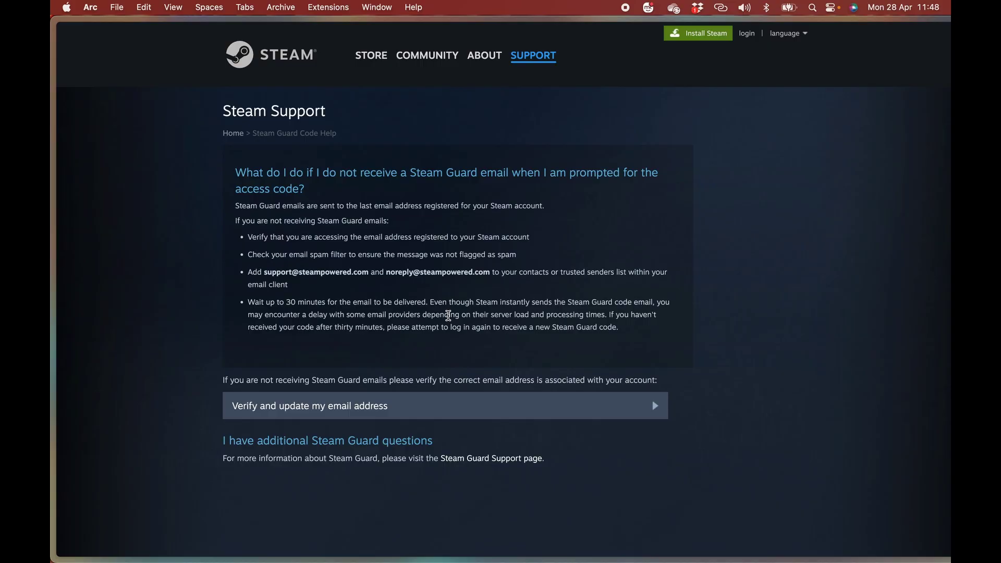